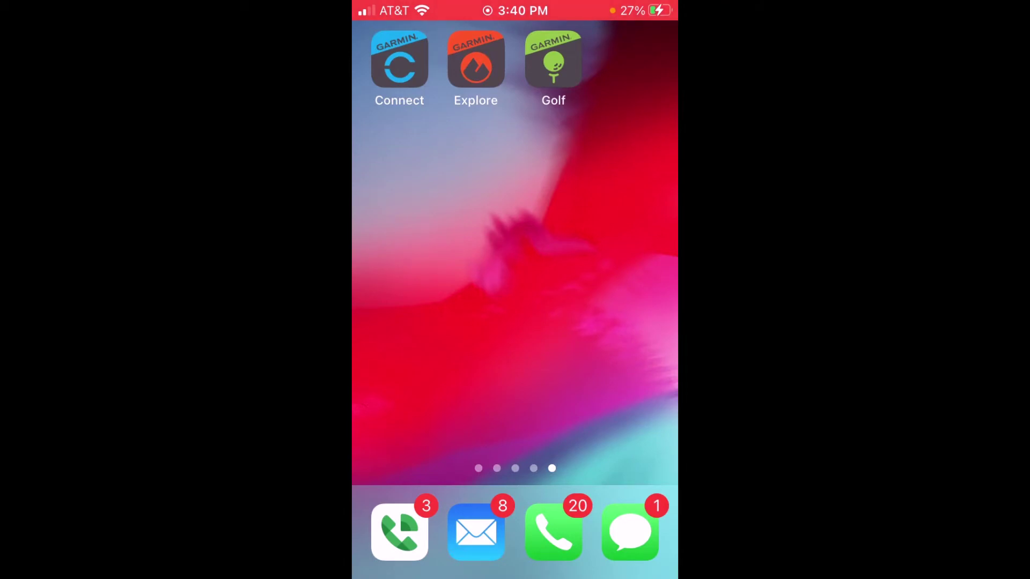
Launch Garmin Connect and bring up the Instinct Solar watch's device settings.
click(399, 59)
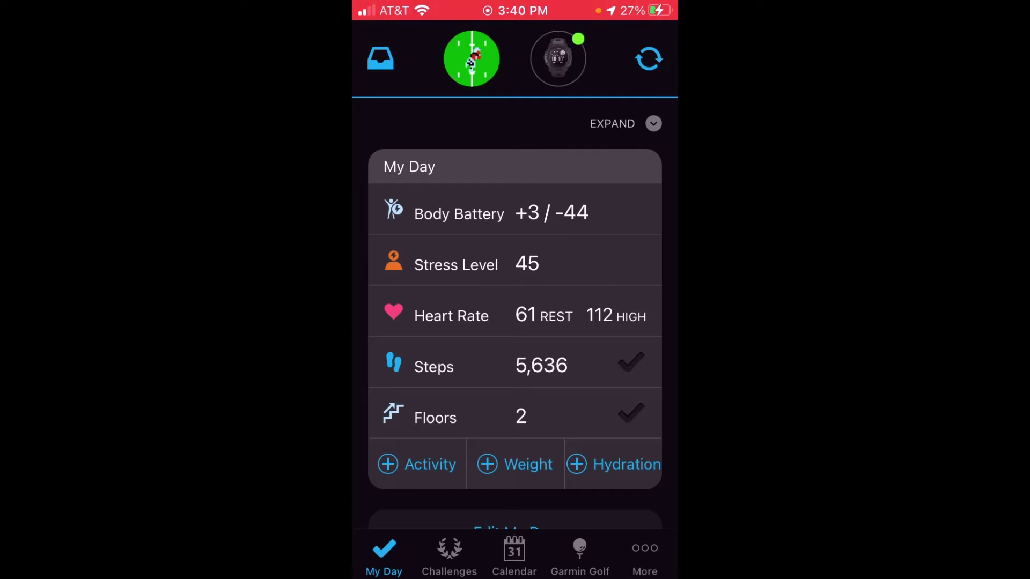
click(558, 59)
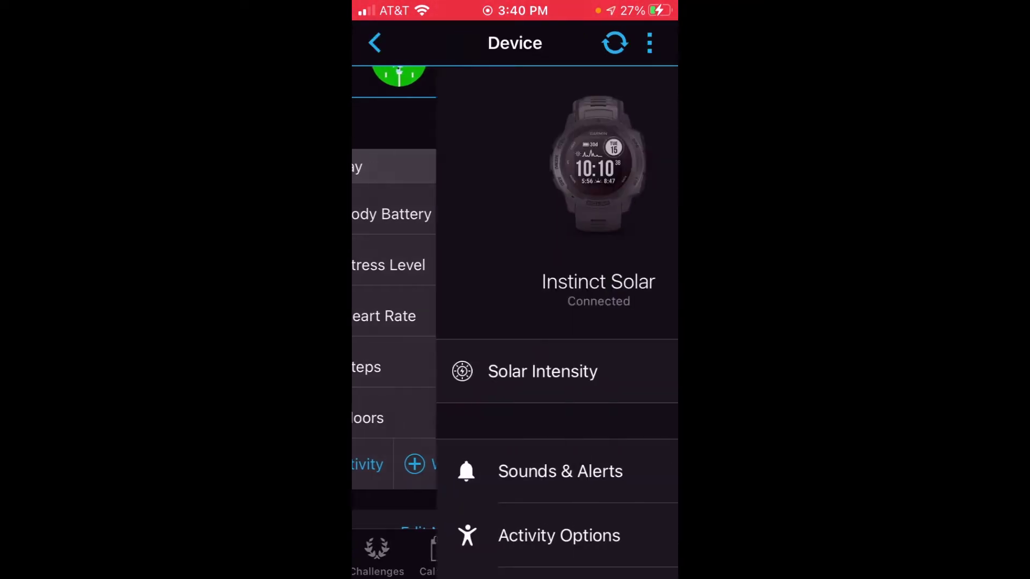
scroll(515, 322, down, 5)
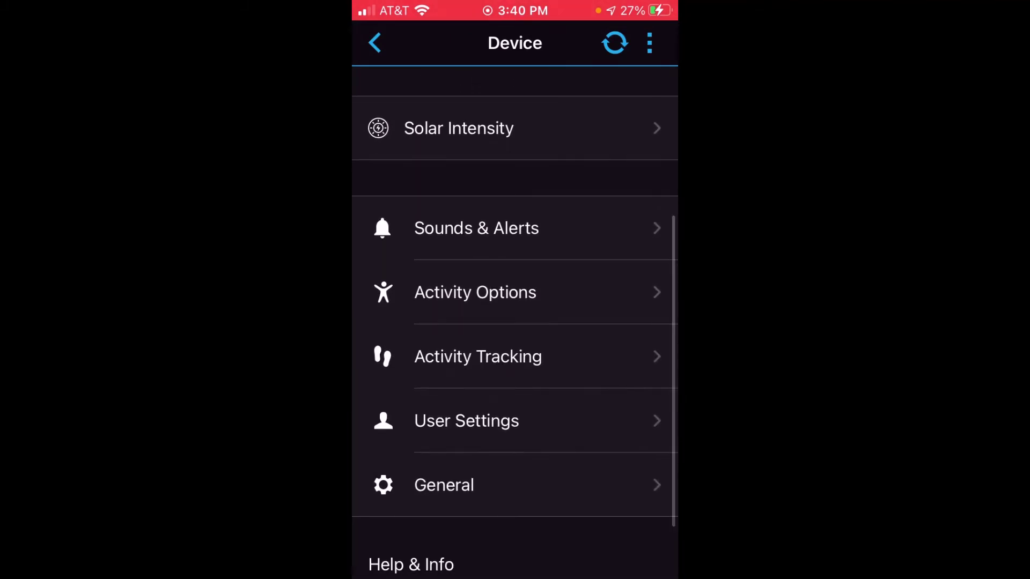
Change the watch's First Day of the Week from Sunday to Monday in General settings.
click(515, 486)
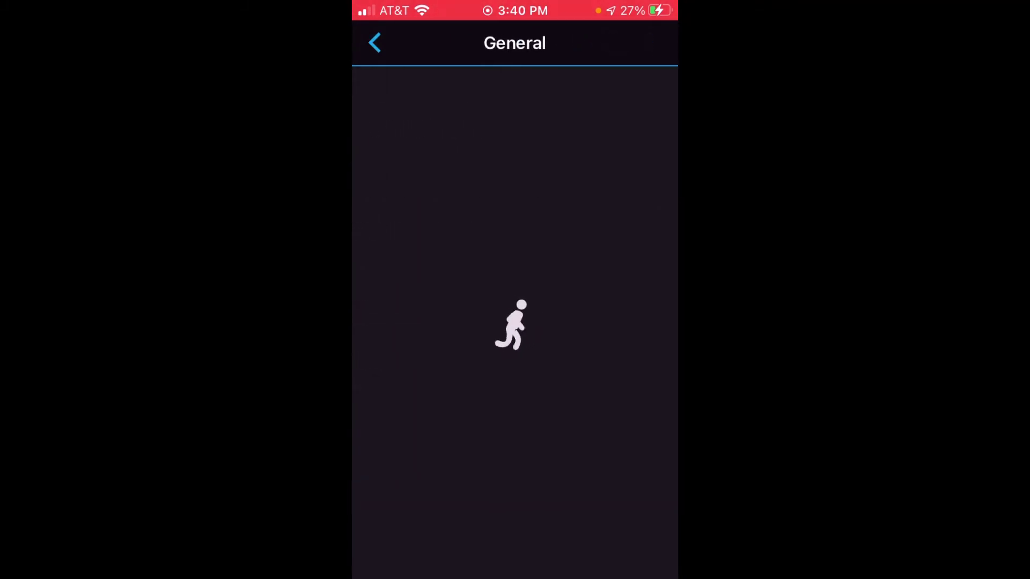
scroll(515, 322, down, 5)
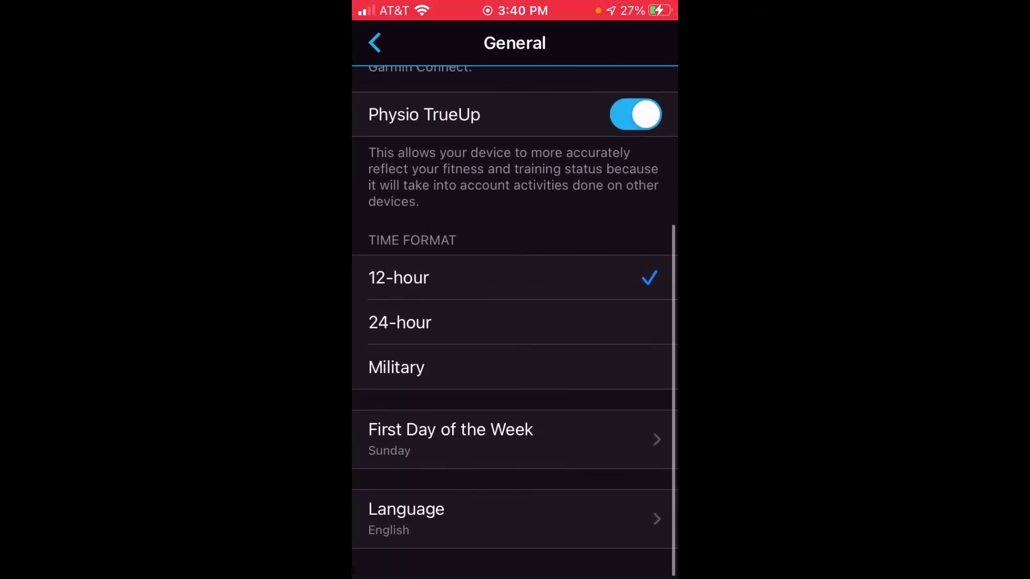
click(515, 439)
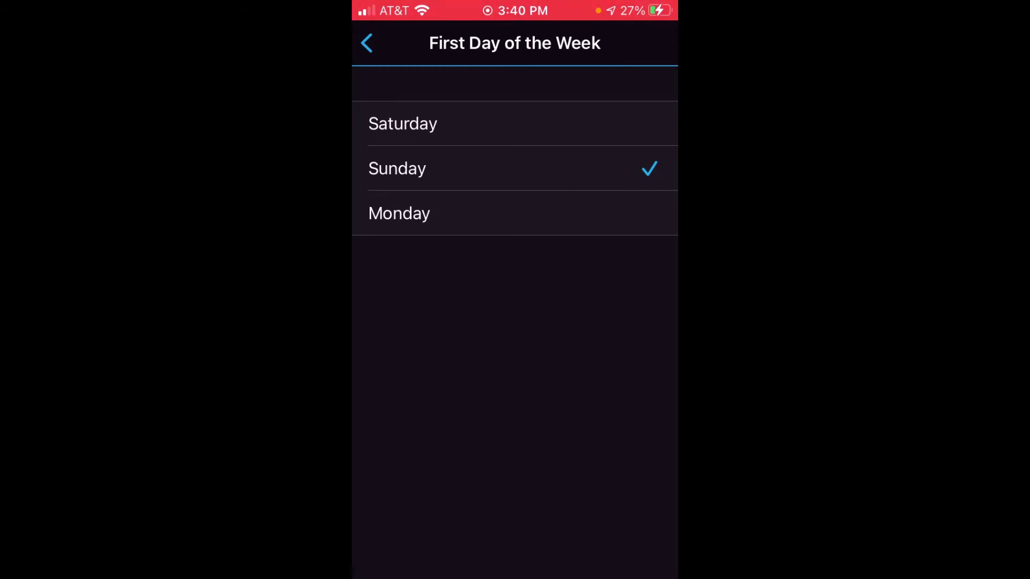
click(515, 213)
click(367, 43)
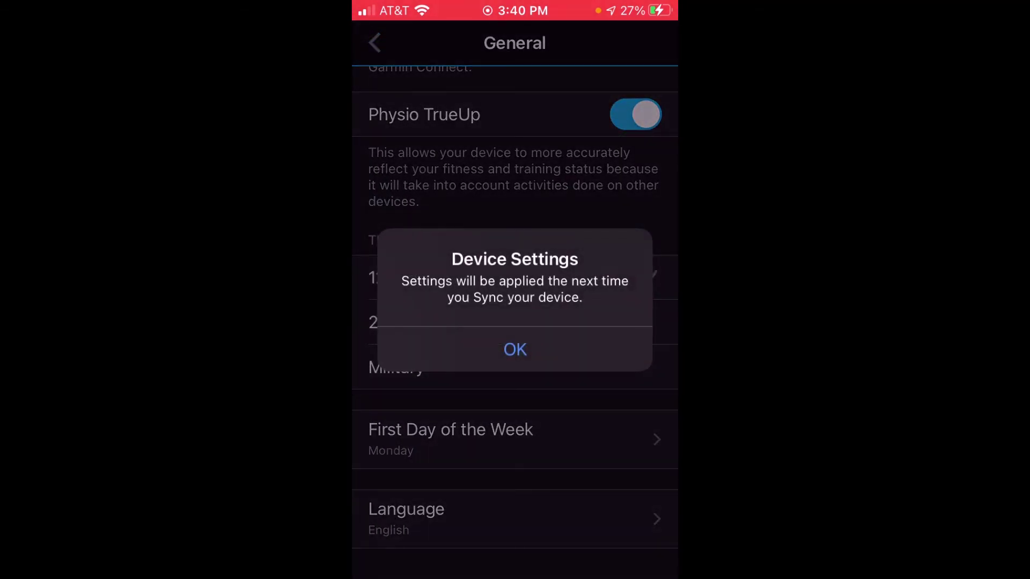
Acknowledge the pending-sync Device Settings alert and go back to the My Day dashboard.
click(515, 349)
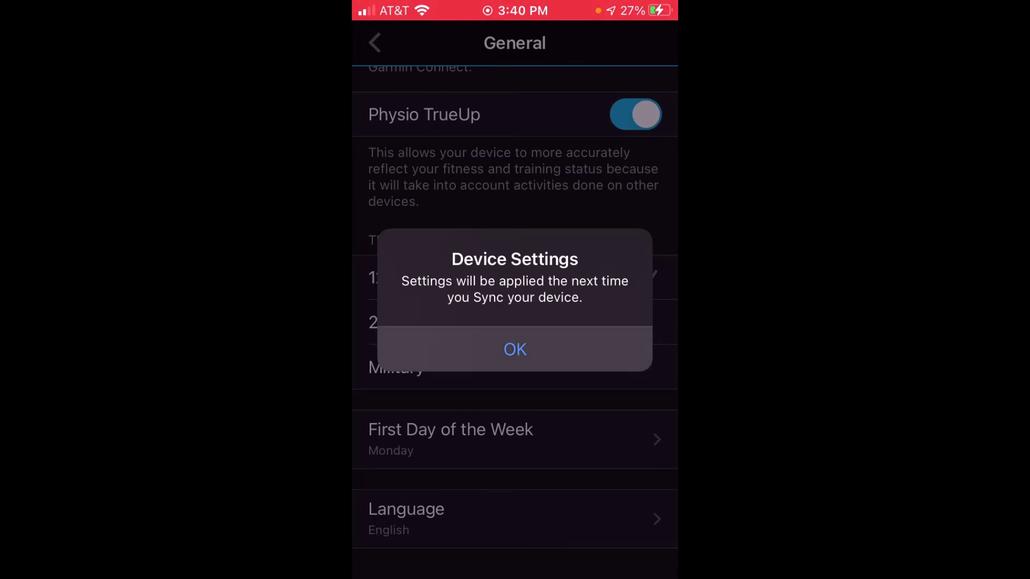
click(375, 42)
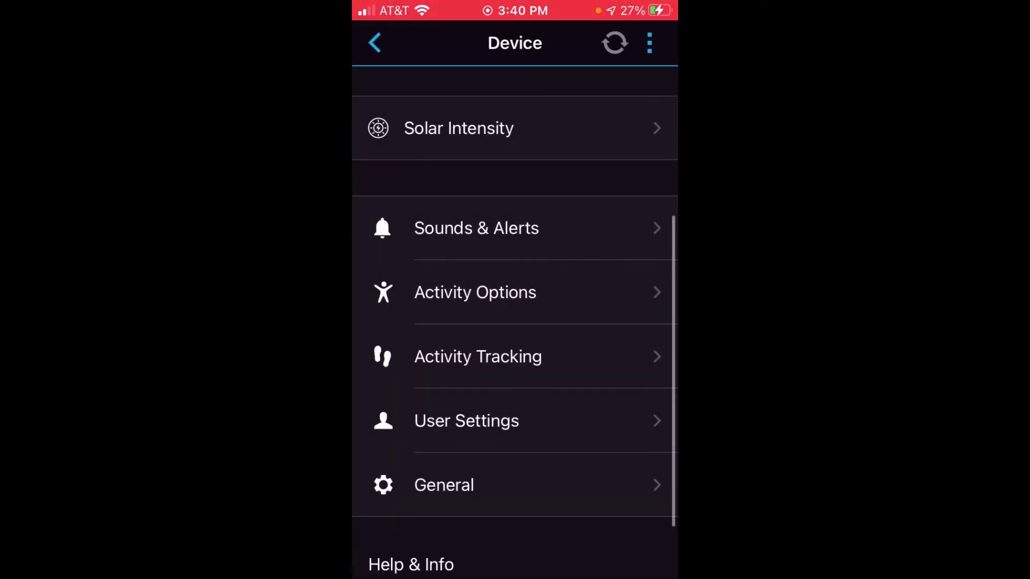
click(375, 43)
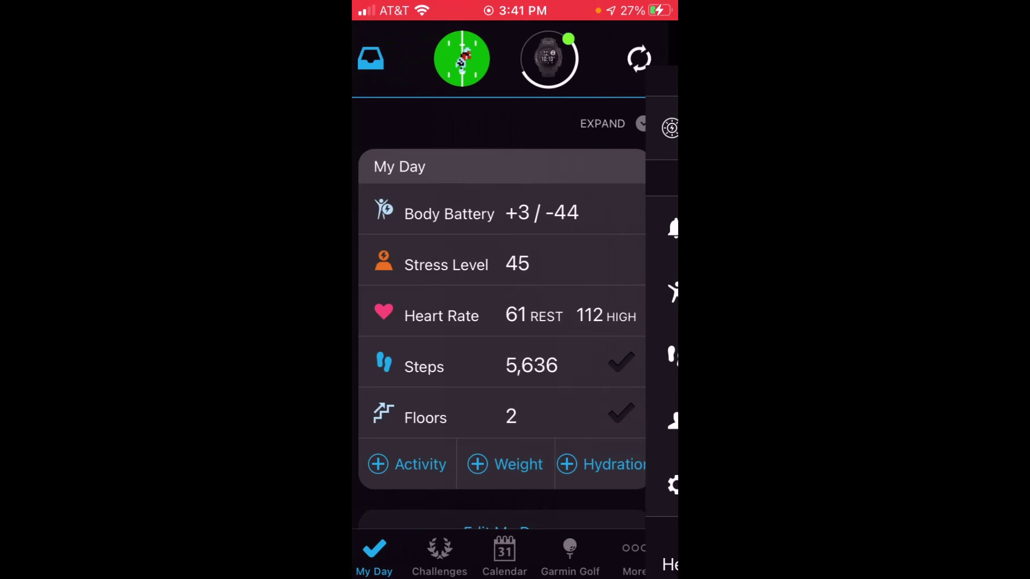